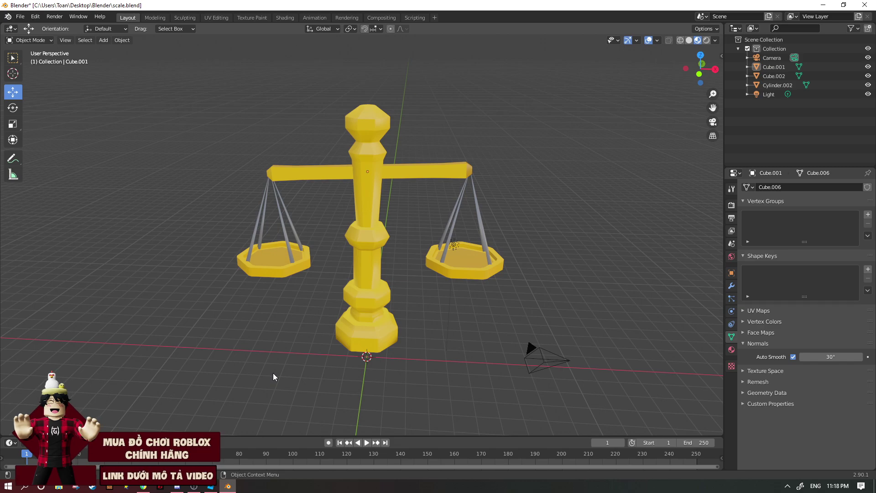
# - Orbit and zoom the Blender viewport to look over the golden balance-scale model
pyautogui.moveTo(273, 373); pyautogui.dragTo(503, 313, button='middle')
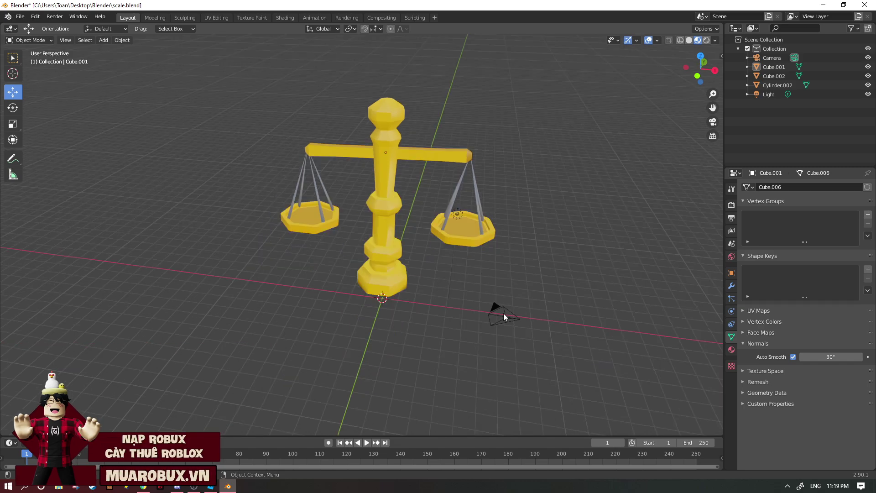
pyautogui.scroll(2, 503, 314)
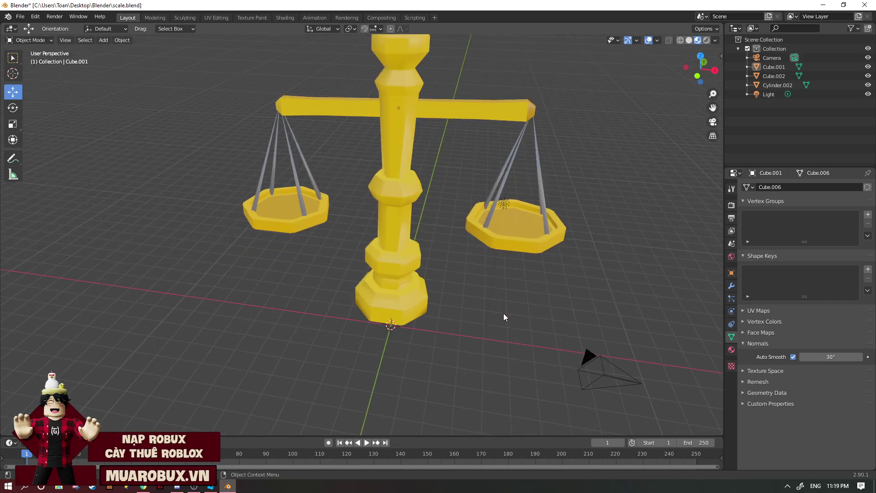
pyautogui.scroll(-2, 503, 314)
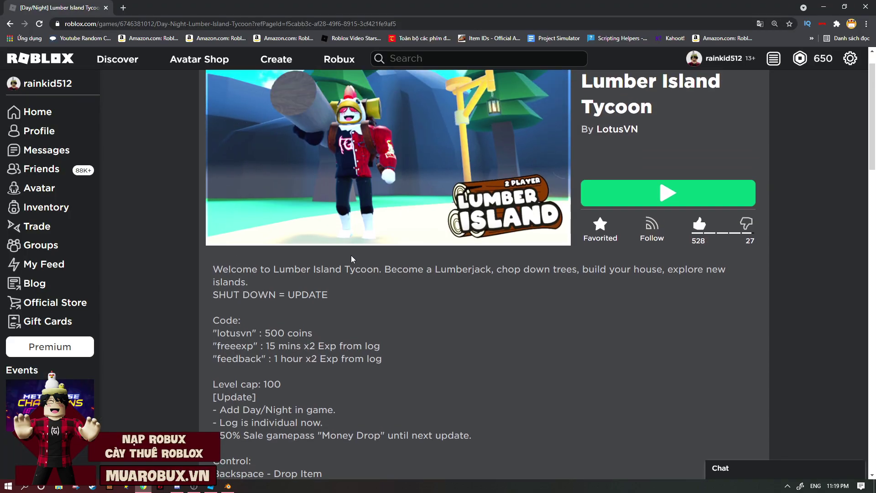
pyautogui.scroll(1, 352, 255)
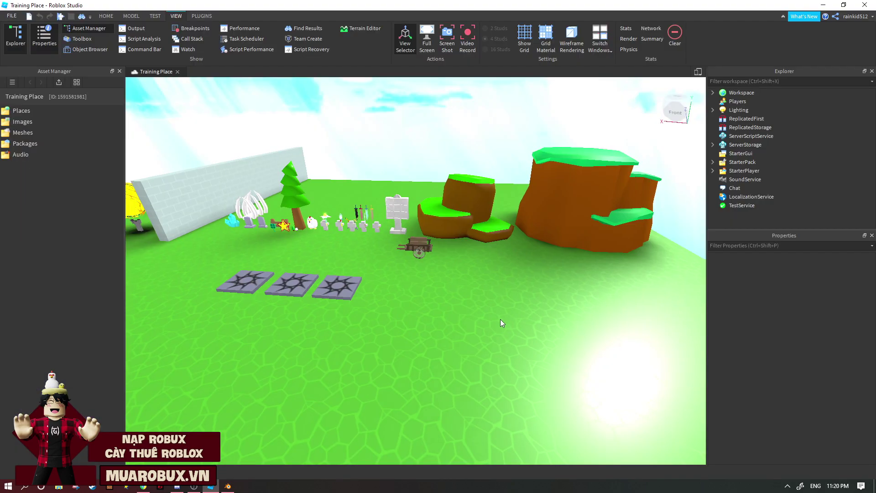
# - Insert a MeshPart into the Workspace by searching 'mesh' in Insert Object, then focus the camera on it
pyautogui.click(712, 93)
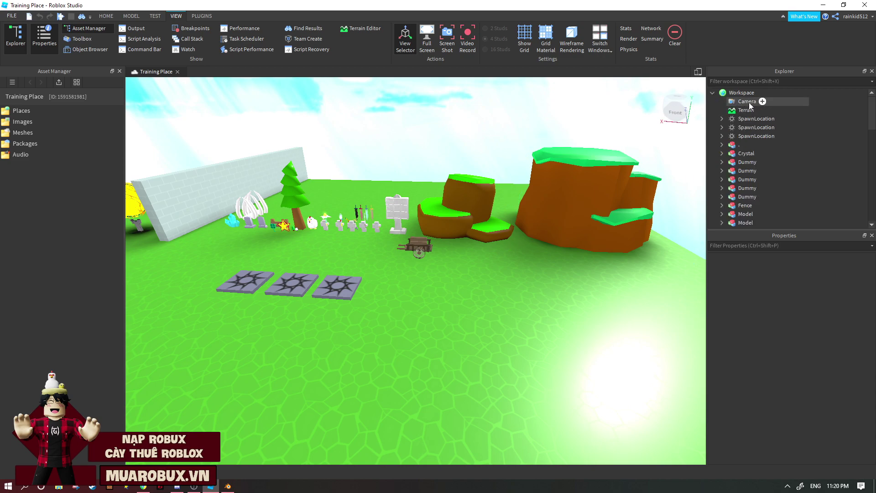
pyautogui.rightClick(475, 340)
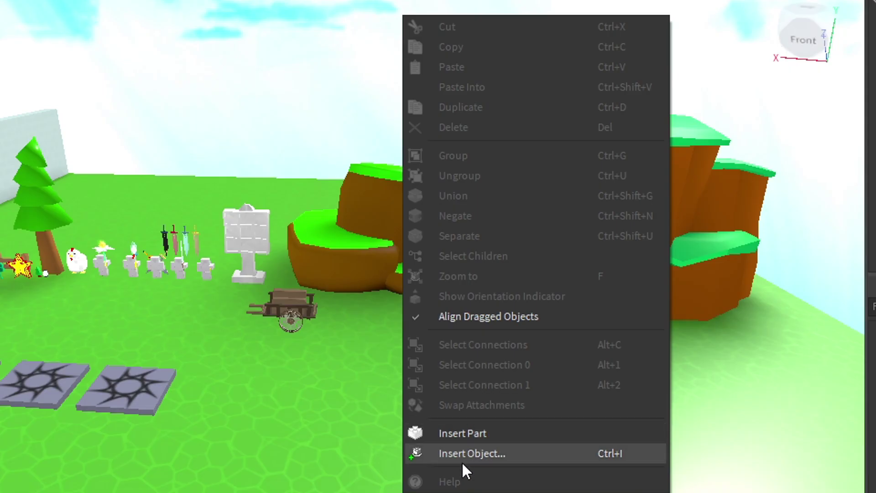
pyautogui.click(533, 319)
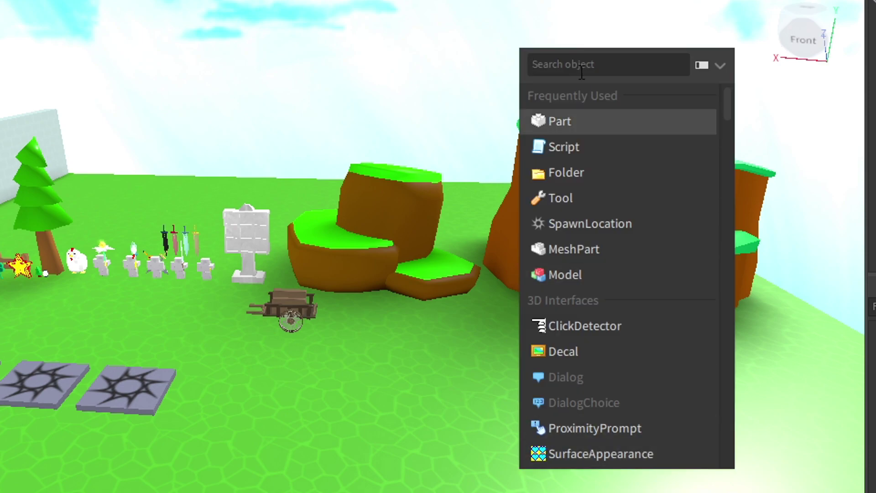
pyautogui.write('mesh')
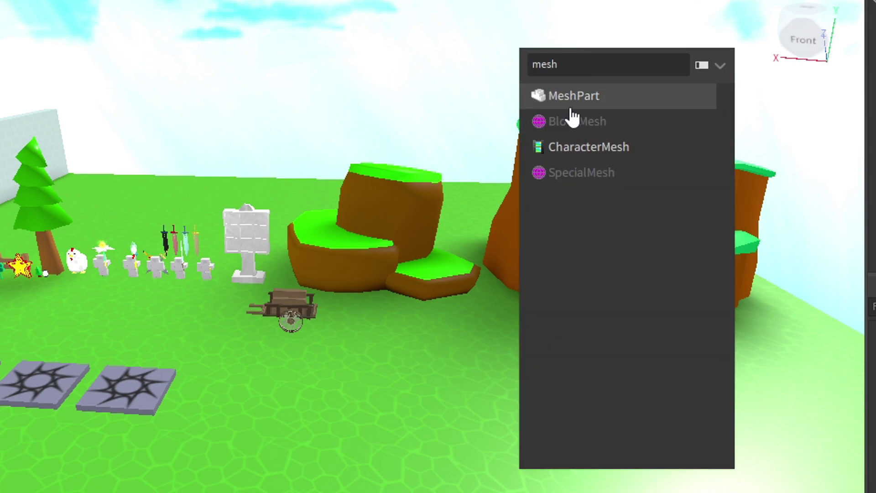
pyautogui.click(600, 112)
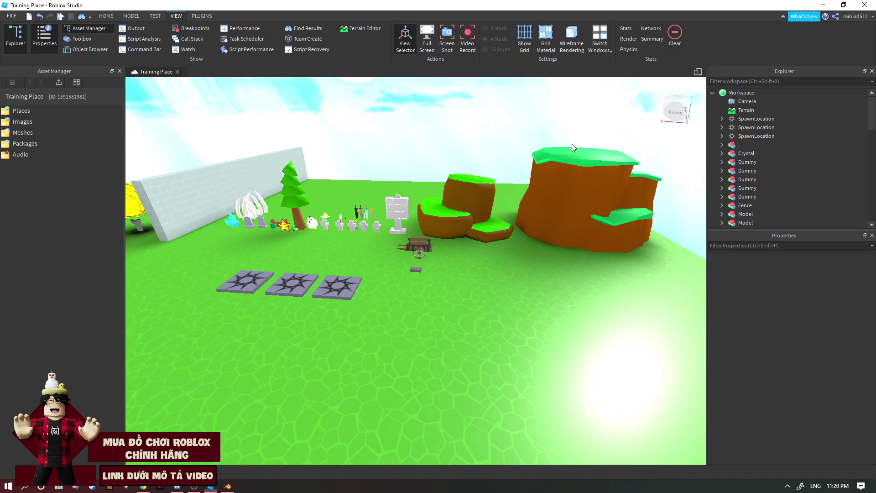
pyautogui.press('f')
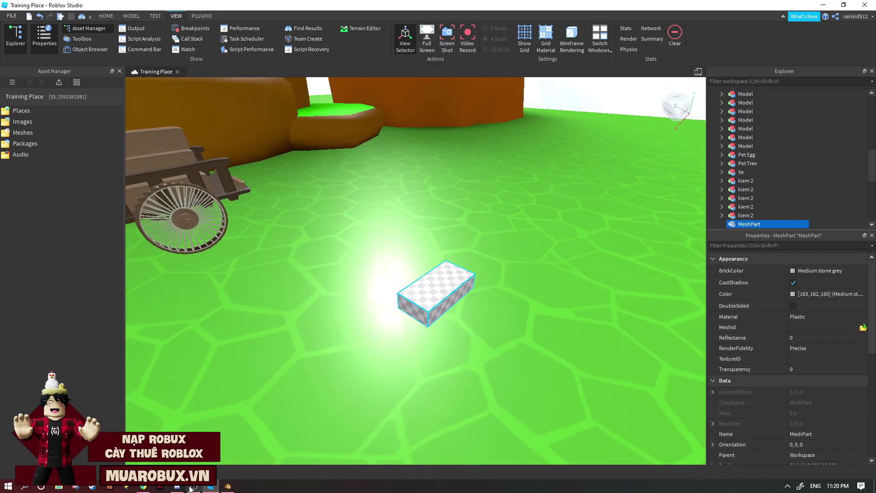
# - Browse for a file in the MeshPart's MeshId field, then cancel without assigning a mesh
pyautogui.click(227, 486)
pyautogui.click(210, 486)
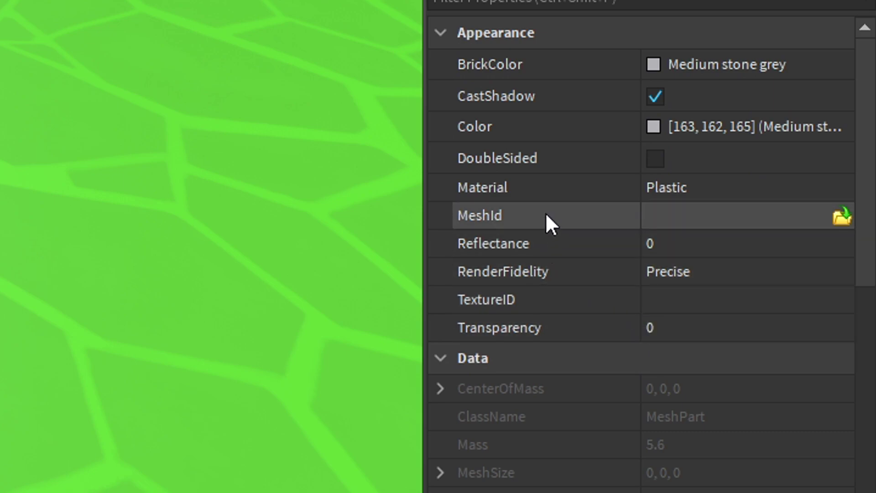
pyautogui.click(686, 215)
pyautogui.click(842, 217)
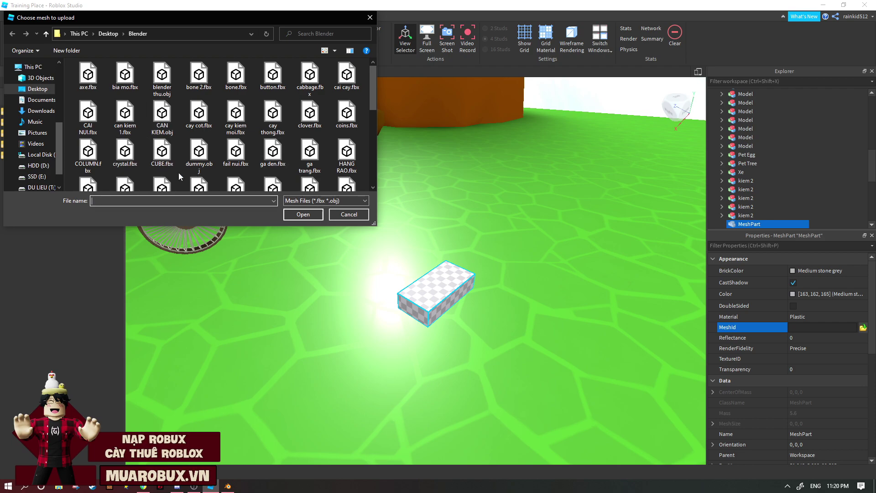
pyautogui.click(349, 214)
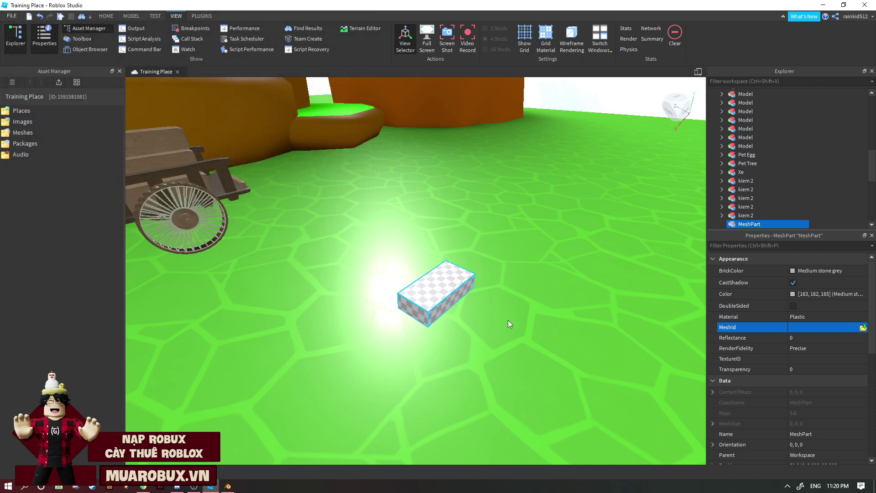
# - Deselect the MeshPart and return to Blender with the scale model
pyautogui.click(546, 317)
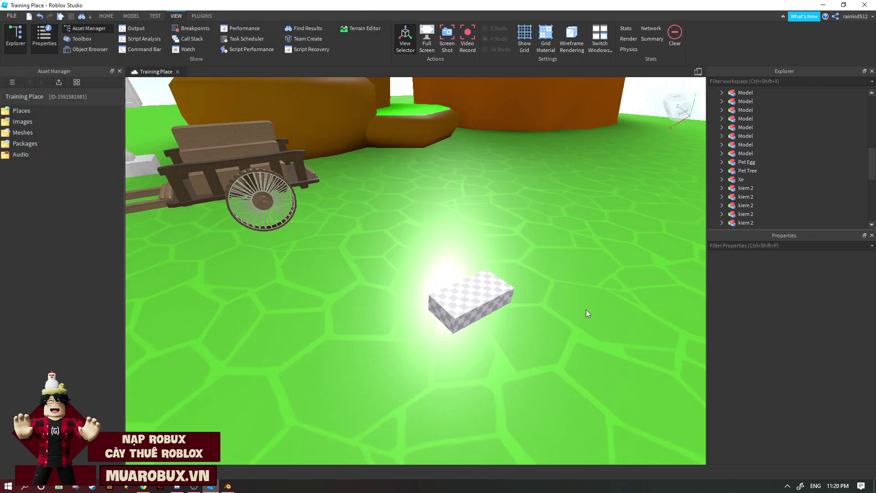
pyautogui.scroll(-5, 586, 309)
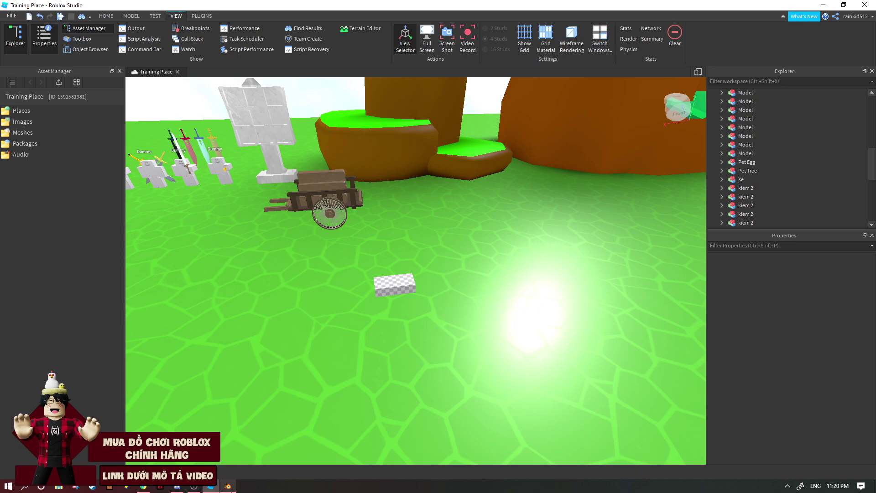
pyautogui.click(228, 486)
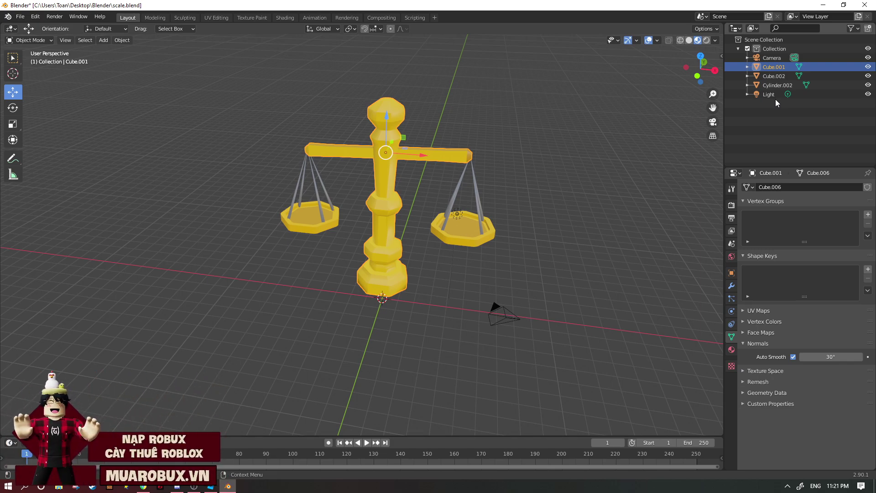
# - Select the scale's Cube.002 part and export the model as scale.fbx
pyautogui.click(774, 76)
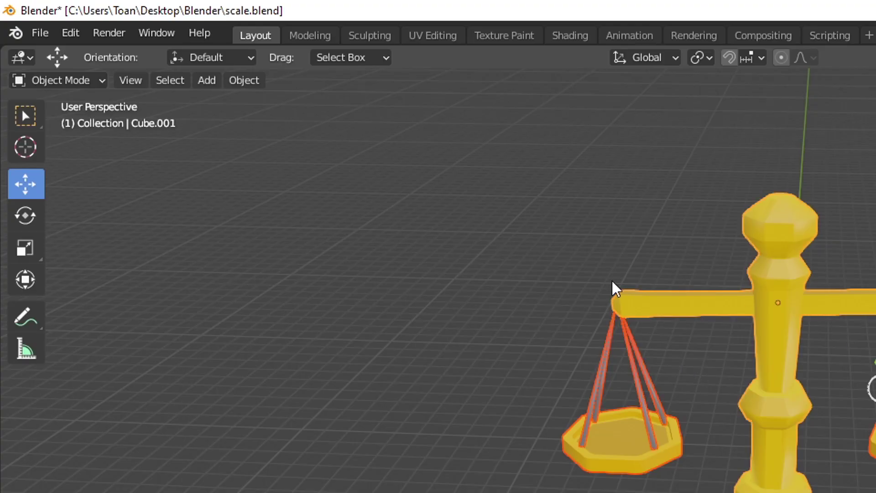
pyautogui.click(40, 33)
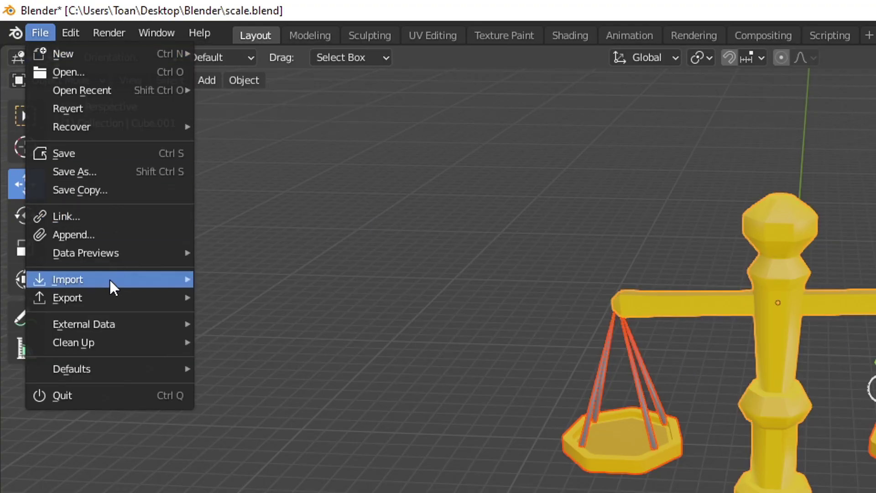
pyautogui.moveTo(112, 303)
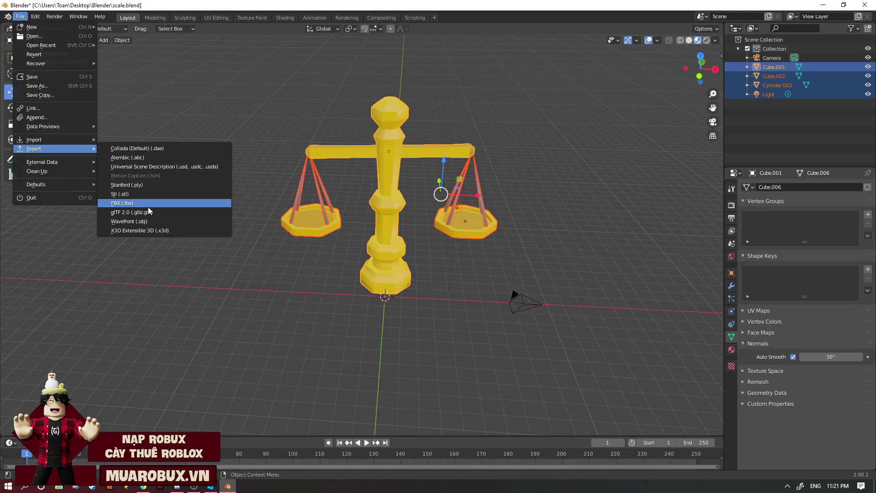
pyautogui.click(295, 411)
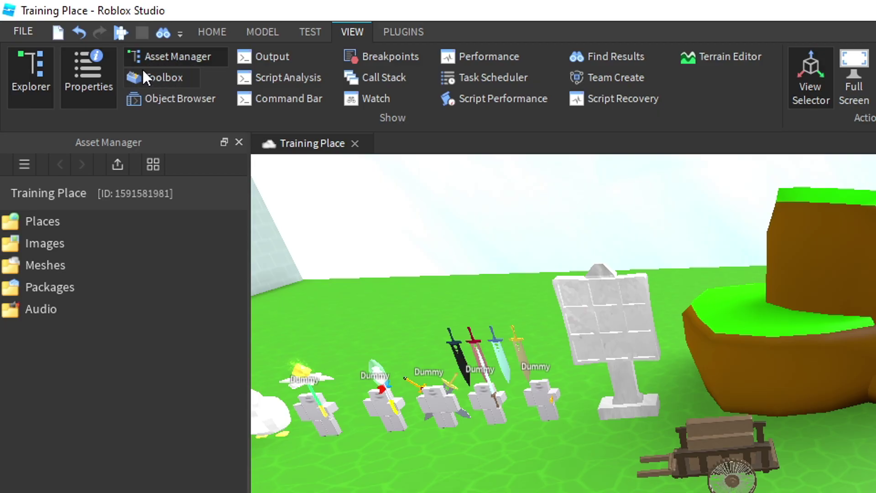
# - Bulk-import scale.fbx through the Asset Manager and apply the Mesh Import Options
pyautogui.click(176, 57)
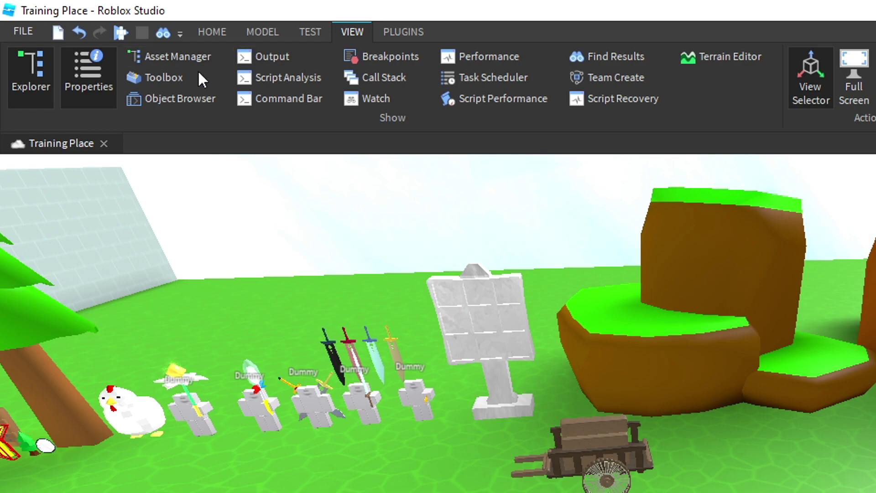
pyautogui.click(181, 63)
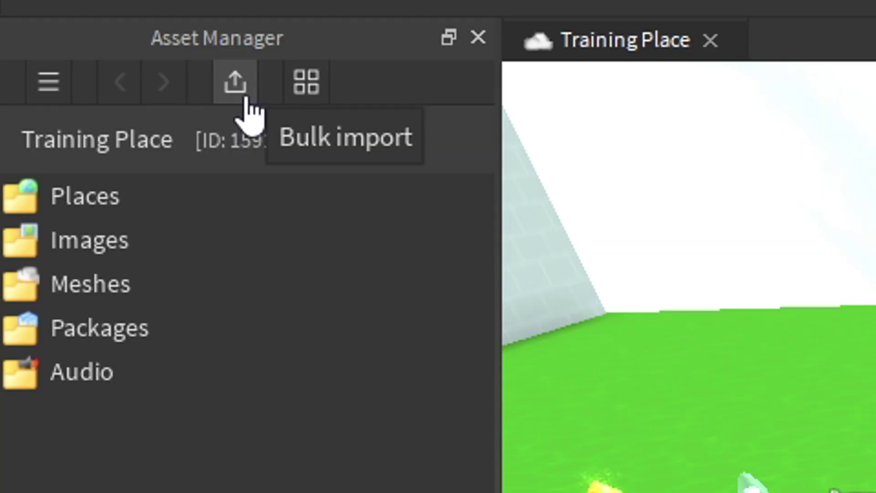
pyautogui.click(60, 85)
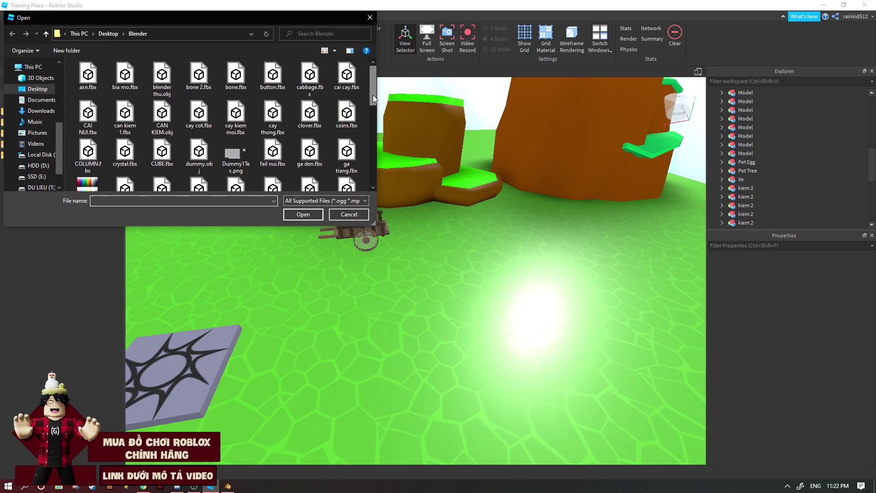
pyautogui.moveTo(374, 95); pyautogui.dragTo(373, 173)
pyautogui.click(125, 98)
pyautogui.click(303, 214)
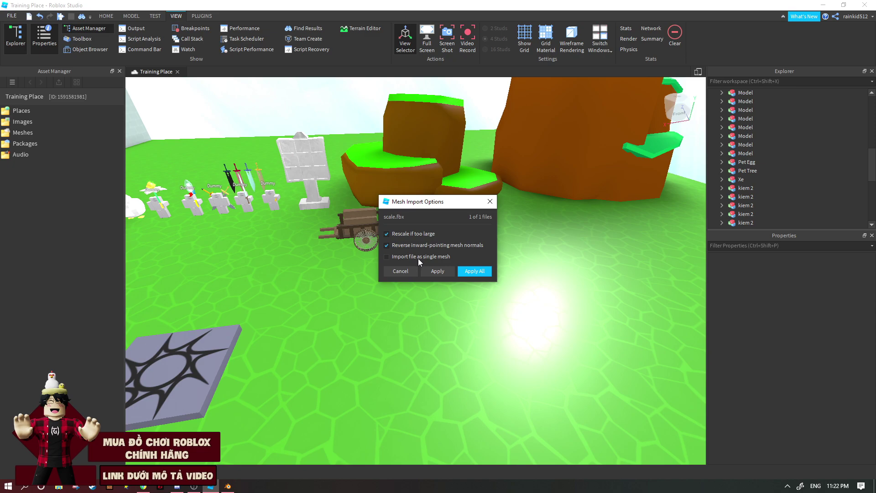
pyautogui.click(436, 271)
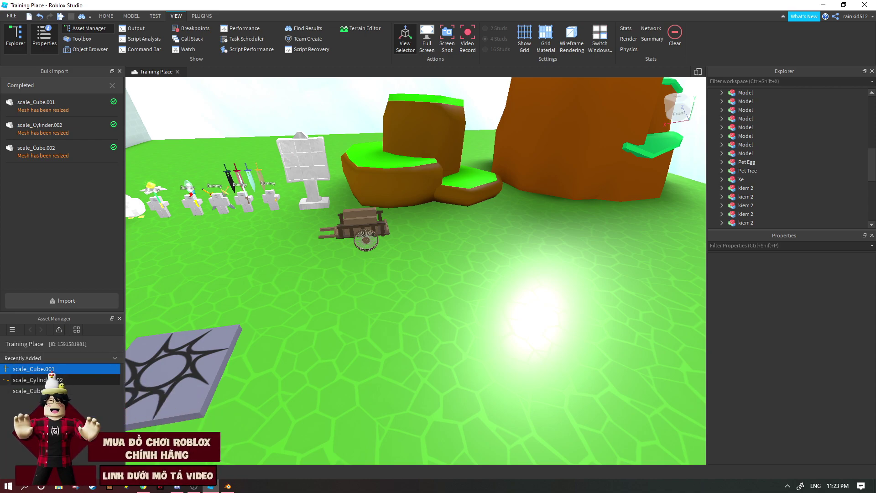
# - Insert the three imported scale meshes into the Workspace at their original locations
pyautogui.keyDown('shift'); pyautogui.click(33, 391); pyautogui.keyUp('shift')
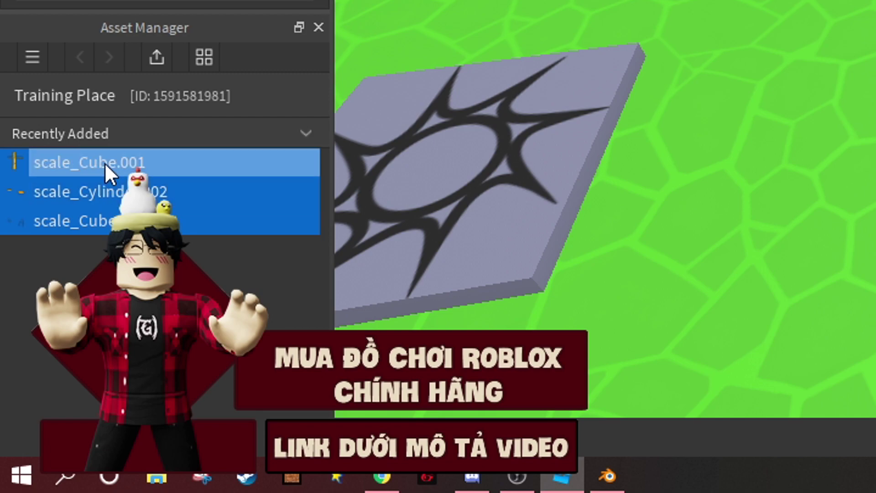
pyautogui.rightClick(114, 204)
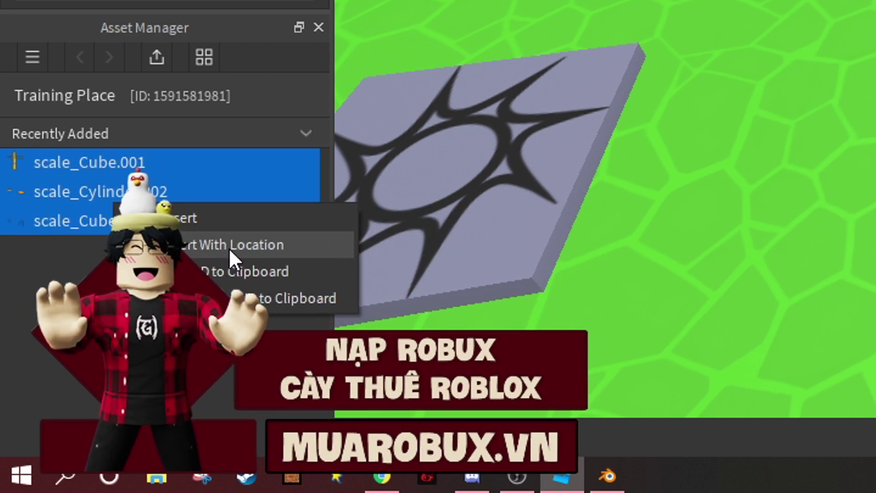
pyautogui.click(227, 240)
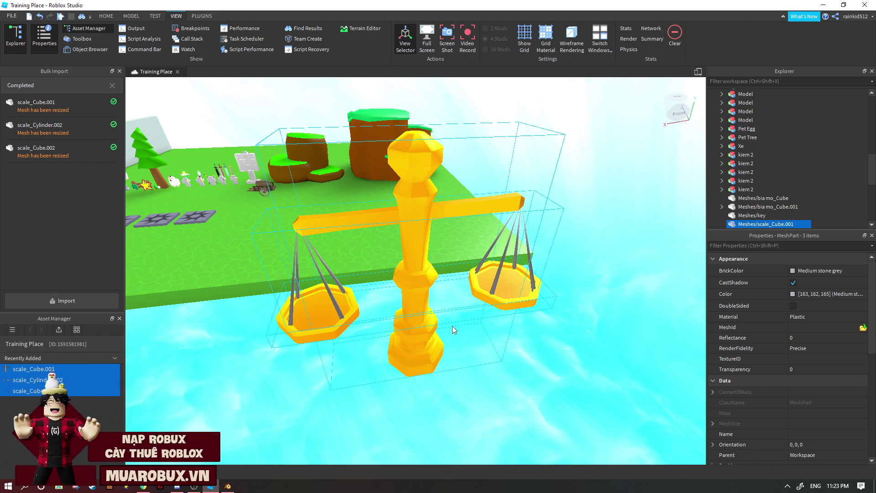
pyautogui.click(107, 18)
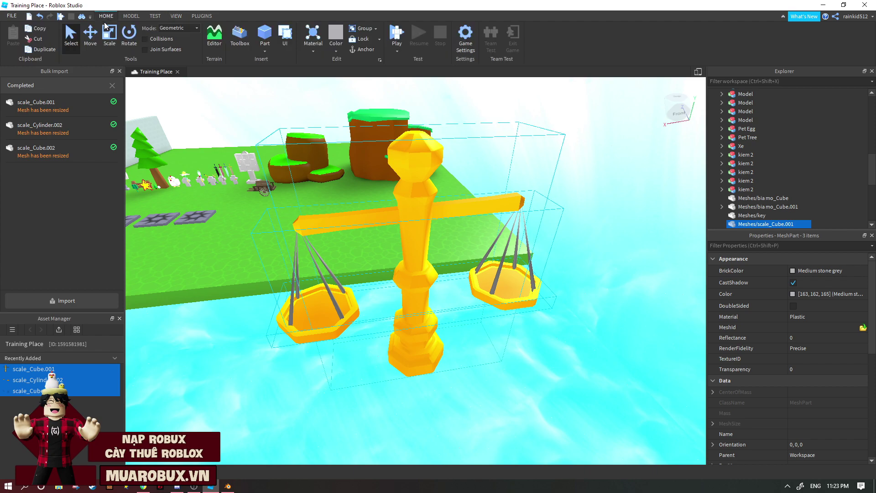
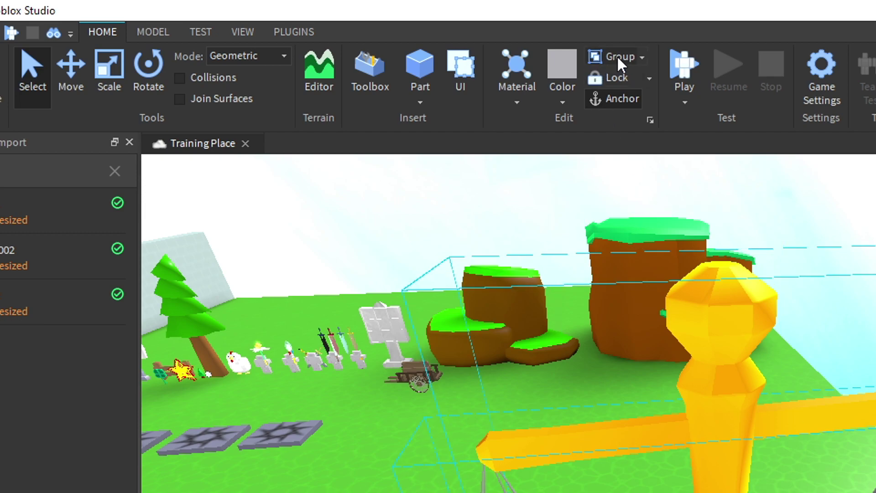
# - Group the golden scale parts into one model and move it onto the grass platform
pyautogui.click(618, 58)
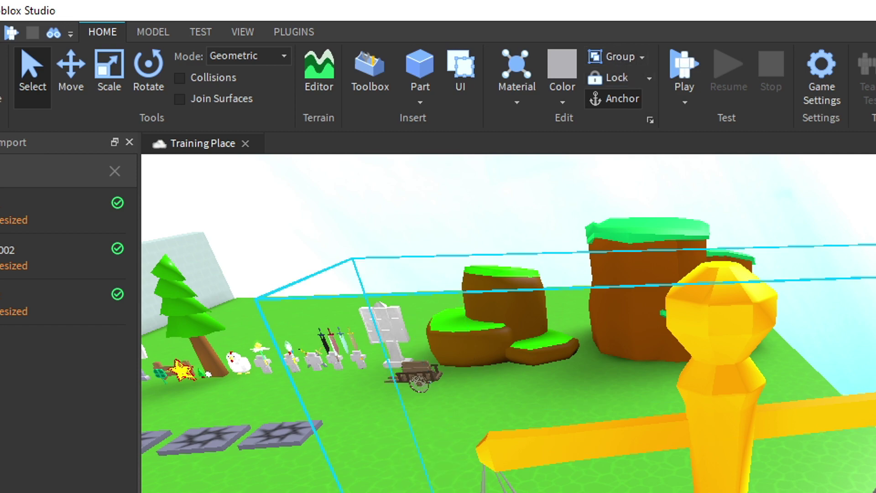
pyautogui.moveTo(416, 290)
pyautogui.mouseDown()
pyautogui.moveTo(366, 289)
pyautogui.moveTo(371, 201)
pyautogui.mouseUp()
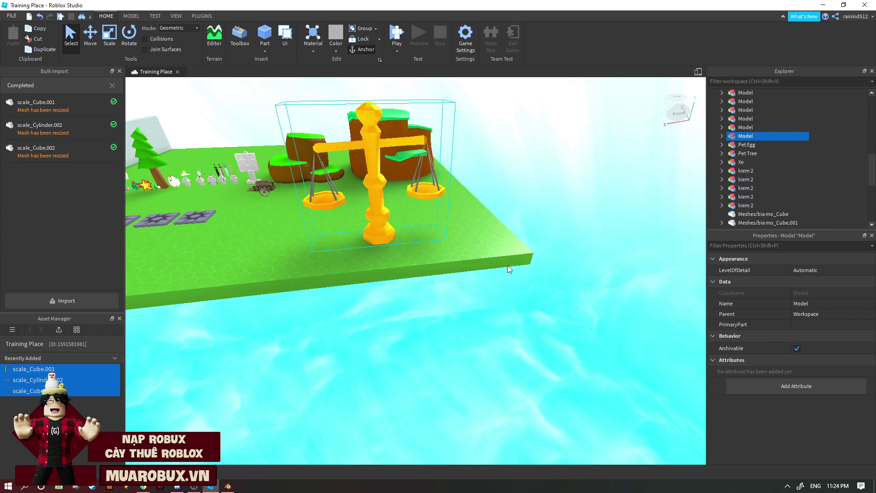
pyautogui.moveTo(457, 273); pyautogui.dragTo(539, 299, button='right')
pyautogui.scroll(4, 236, 145)
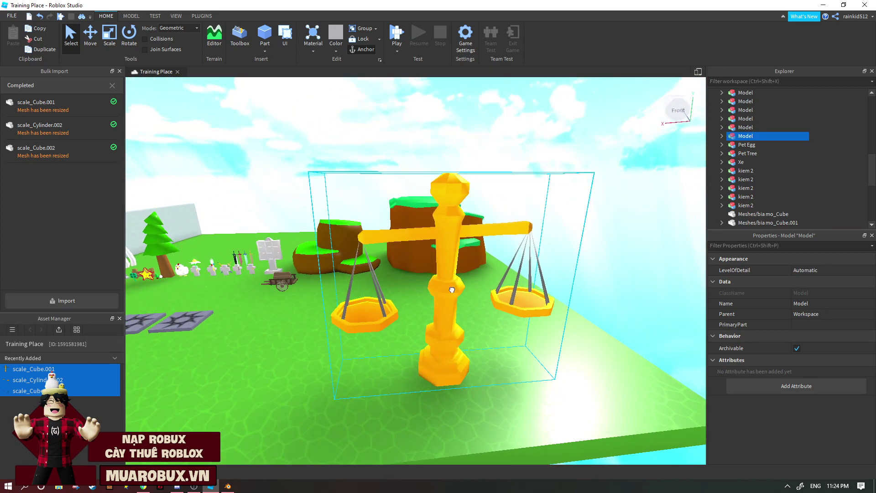
# - Shrink the scale model to a much smaller size and rotate it to face a new direction
pyautogui.click(109, 36)
pyautogui.moveTo(447, 150); pyautogui.dragTo(446, 273)
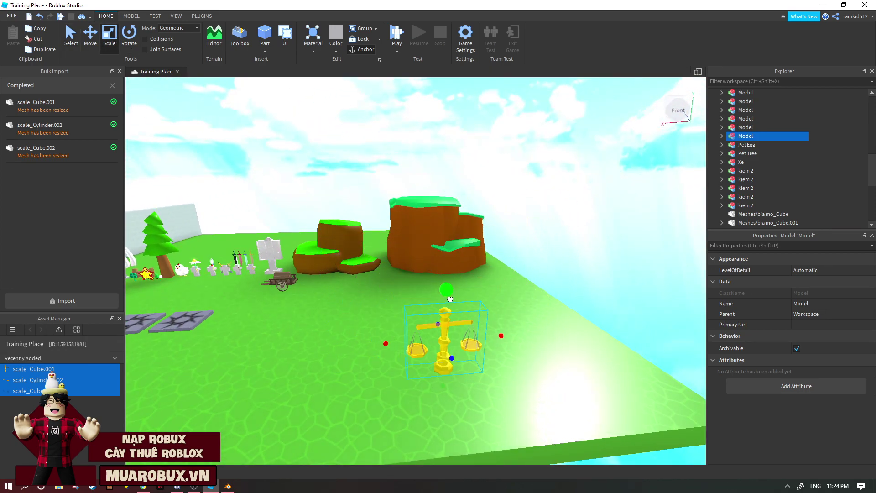
pyautogui.hotkey('ctrl', '4')
pyautogui.moveTo(504, 354); pyautogui.dragTo(460, 359)
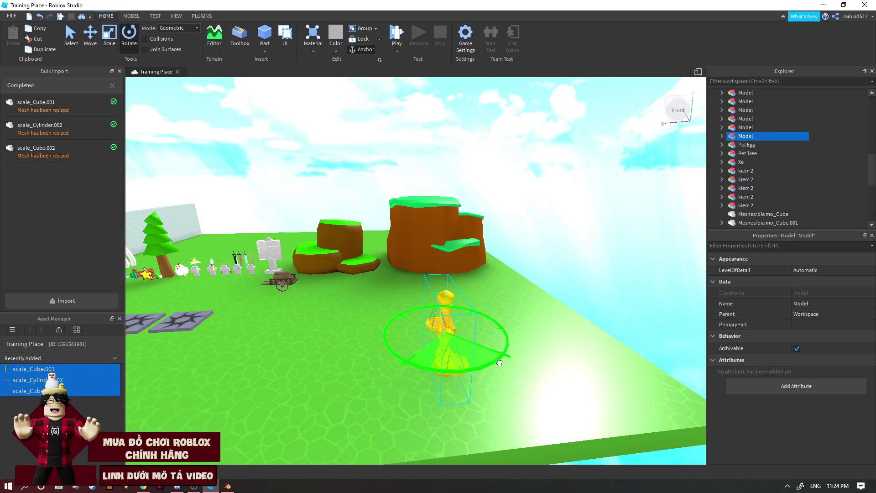
# - Bring the scale into close view, then deselect it
pyautogui.press('f')
pyautogui.click(455, 377)
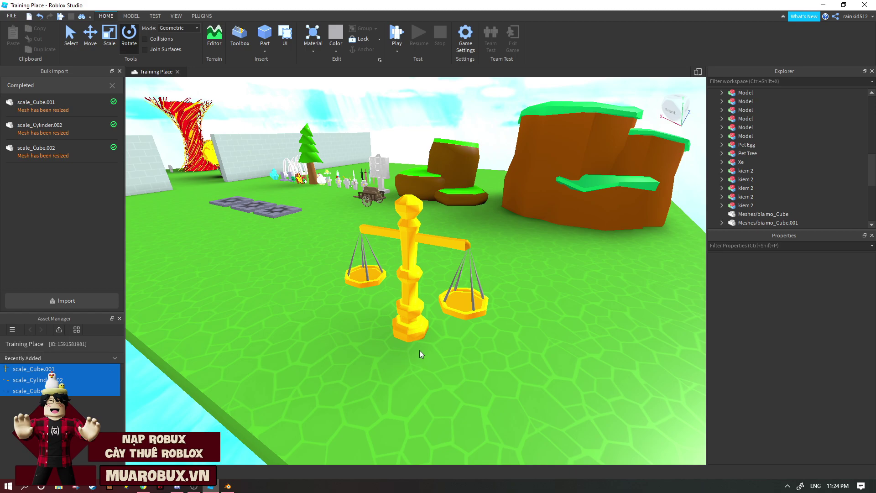
pyautogui.scroll(-5, 420, 350)
# - Frame the Xe cart in Roblox Studio, then orbit Blender's cart to a straight side view
pyautogui.click(374, 215)
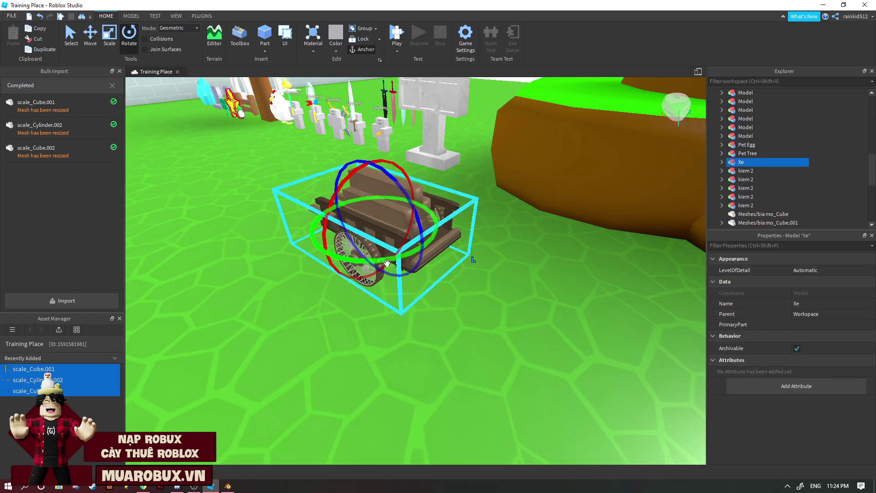
pyautogui.press('f')
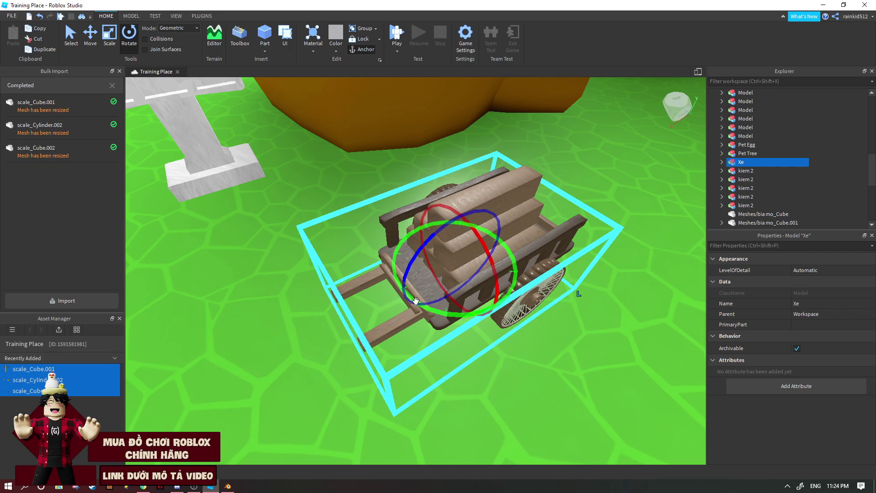
pyautogui.hotkey('alt', 'Tab')
pyautogui.keyDown('alt'); pyautogui.moveTo(563, 261); pyautogui.dragTo(571, 274, button='middle'); pyautogui.keyUp('alt')
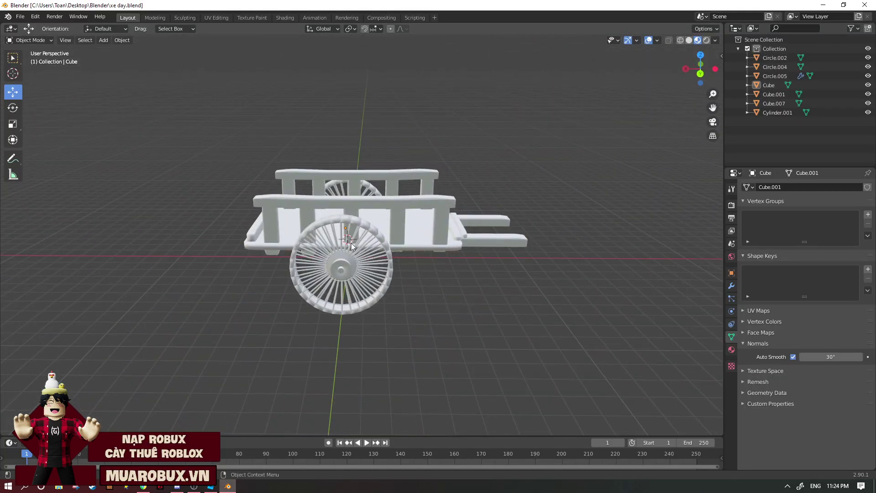
# - Deselect the cart in Roblox Studio and return to the Blender window
pyautogui.hotkey('alt', 'Tab')
pyautogui.click(553, 369)
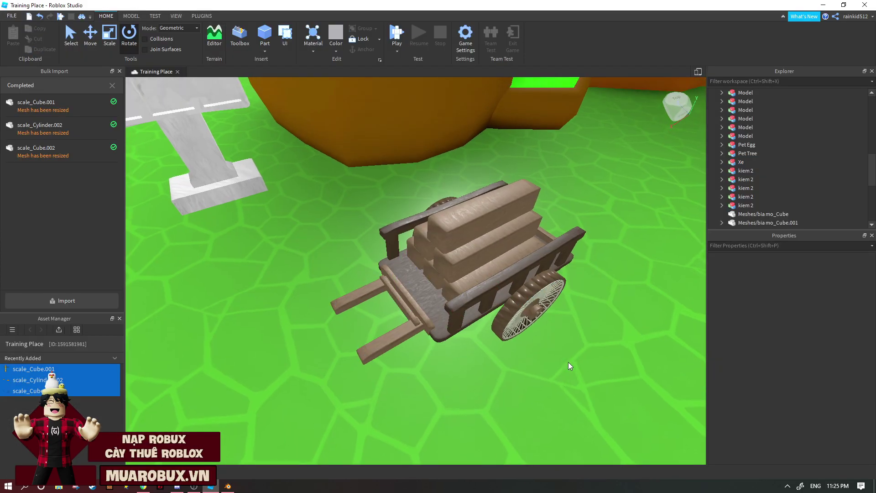
pyautogui.hotkey('alt', 'Tab')
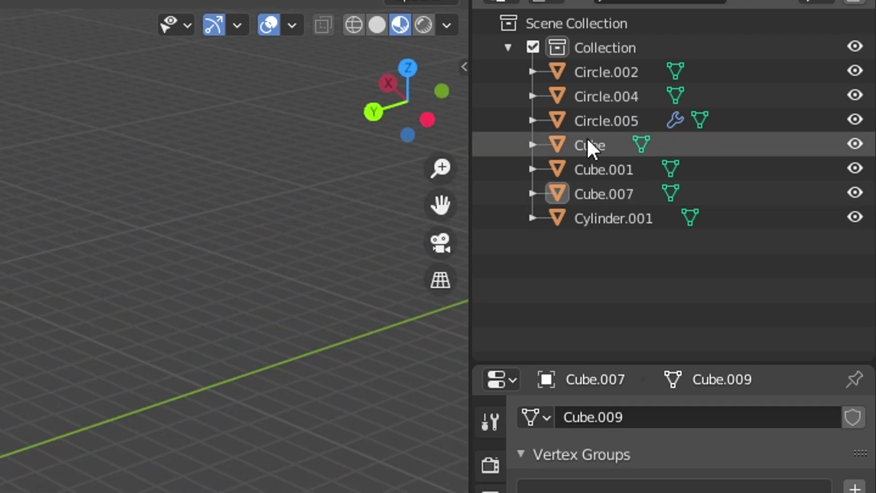
# - Select Circle.002, Circle.004, Circle.005, Cube, Cube.001, Cube.007 and Cylinder.001, then select everything
pyautogui.click(604, 75)
pyautogui.click(600, 97)
pyautogui.click(600, 121)
pyautogui.click(600, 145)
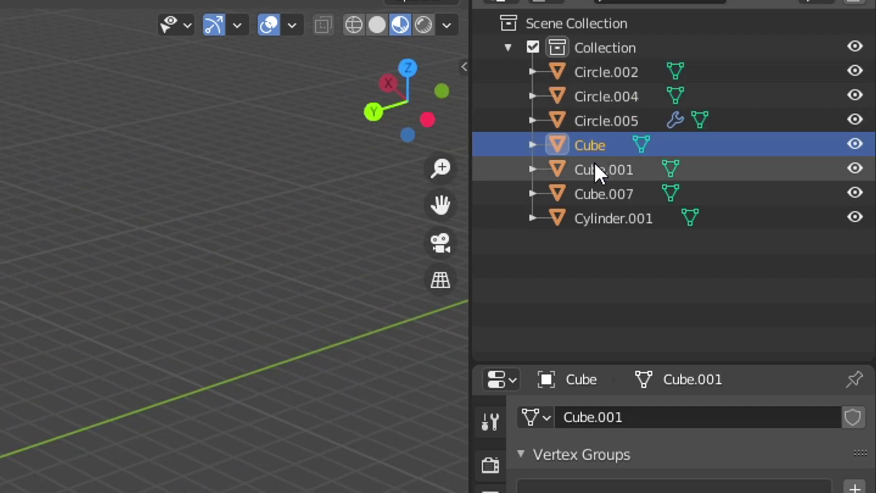
pyautogui.click(602, 170)
pyautogui.click(605, 194)
pyautogui.click(610, 218)
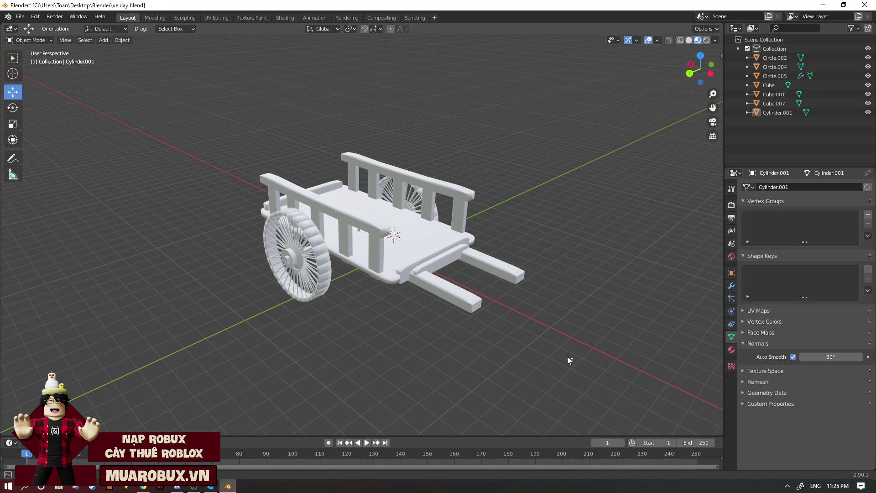
pyautogui.press('a')
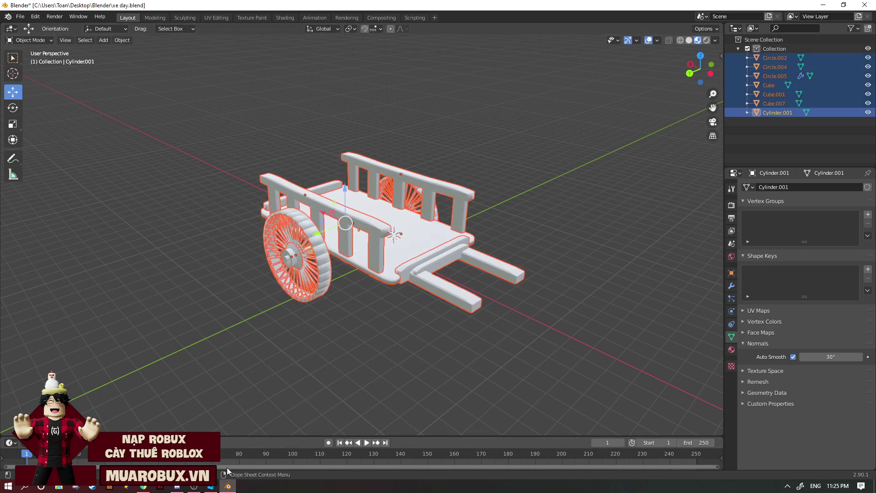